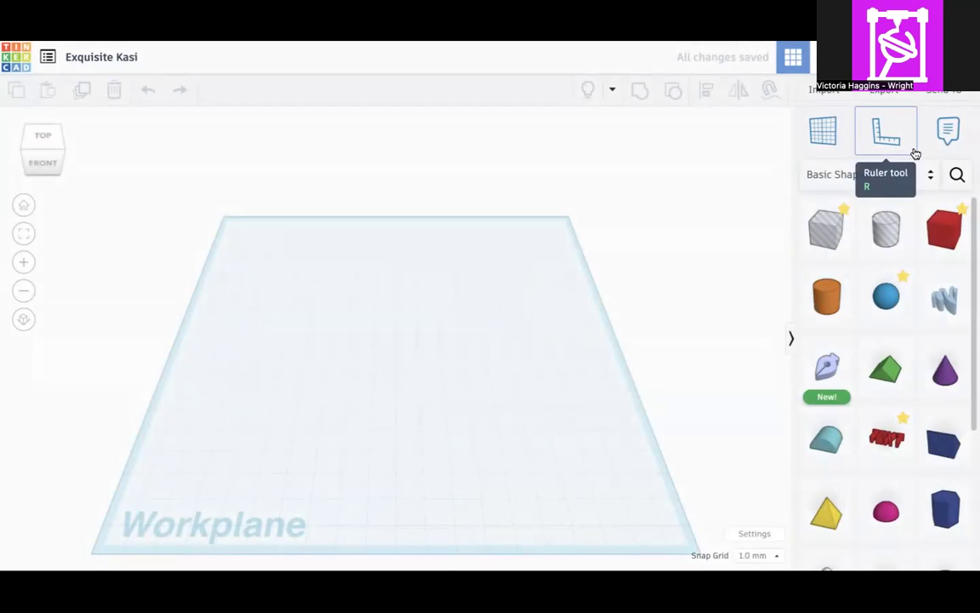
Rename the design to the owner's first name followed by "Test Print"
click(105, 57)
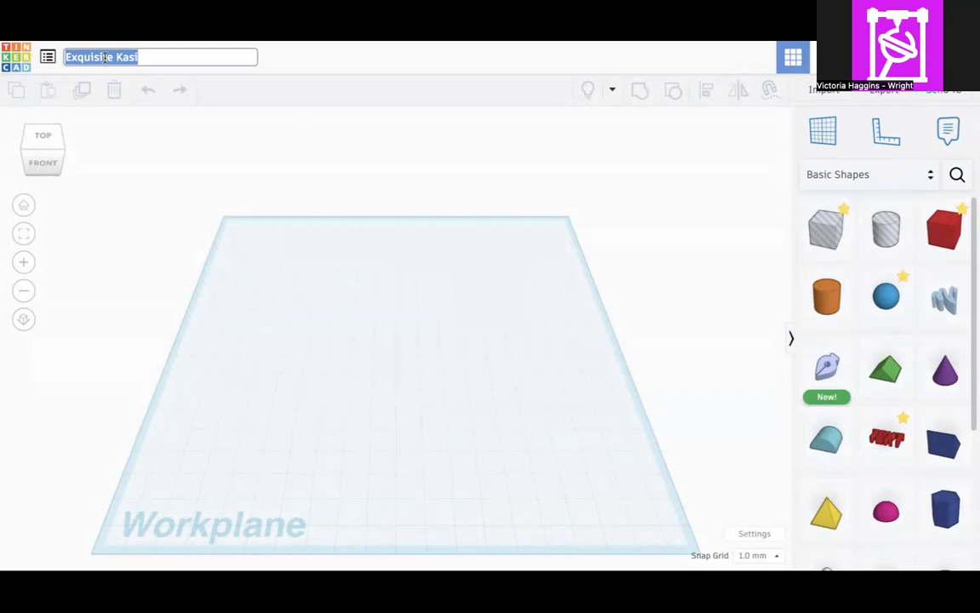
key(Caps_Lock)
text(V)
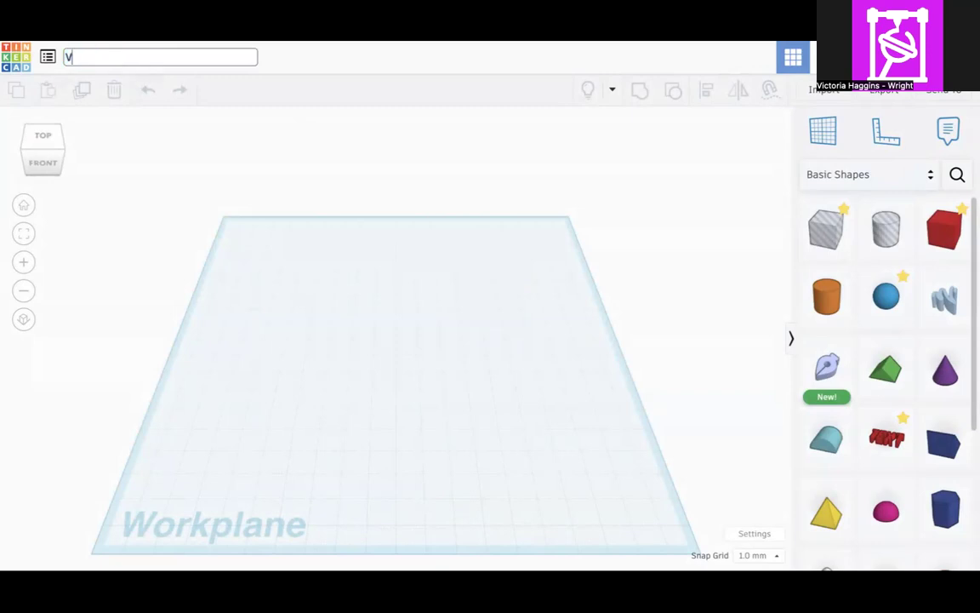
text(ictoria)
key(Caps_Lock)
text(Test Print)
click(285, 217)
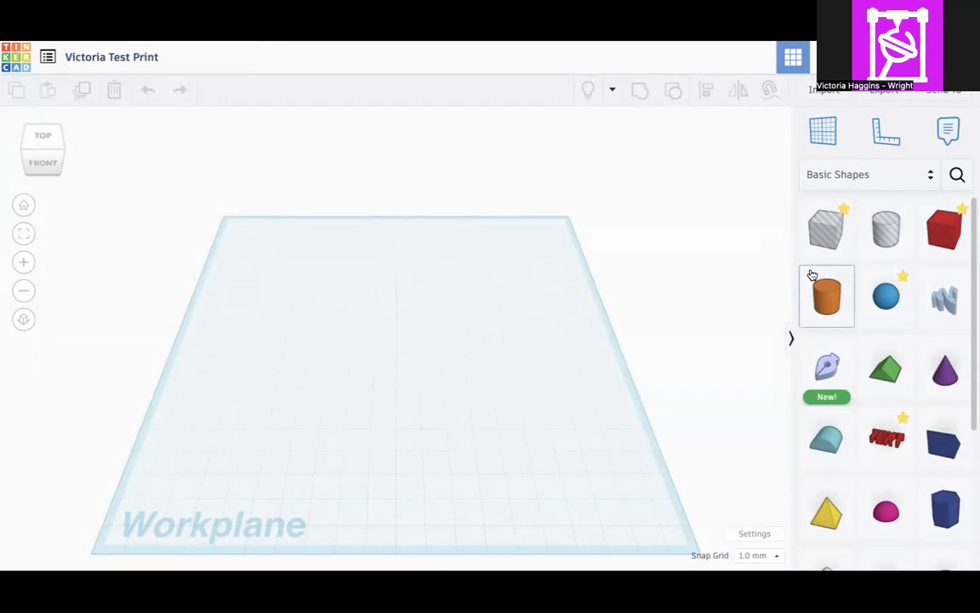
Try an orange cylinder on the workplane and delete it
drag(830, 284, 379, 338)
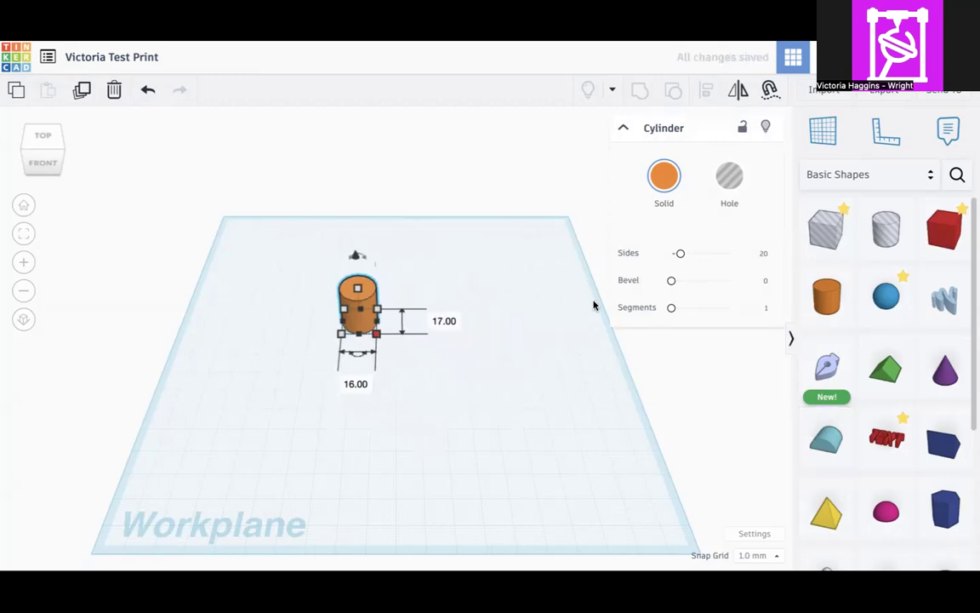
key(Delete)
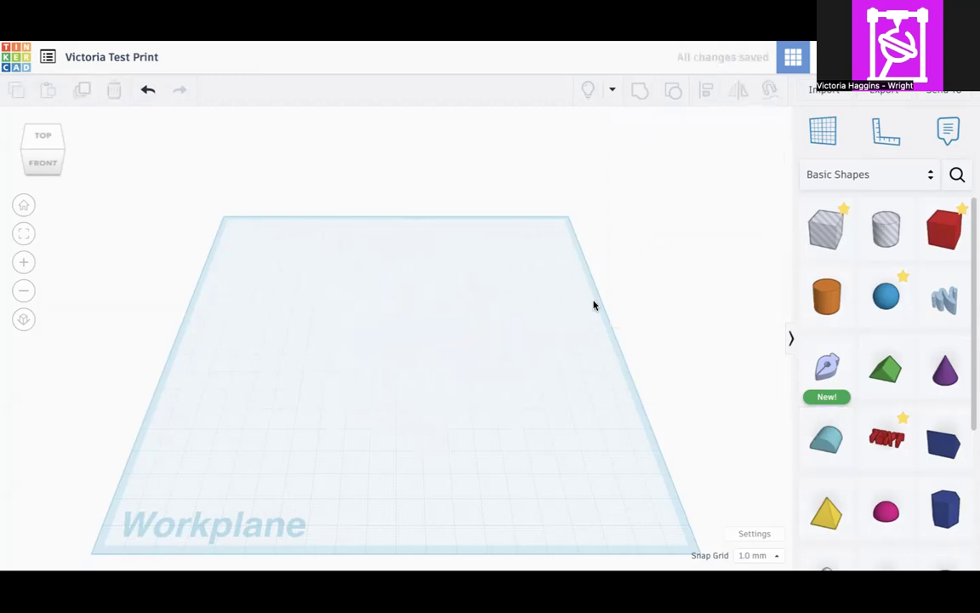
Place a red box on the workplane and put a green roof shape on top of it
click(944, 227)
click(339, 342)
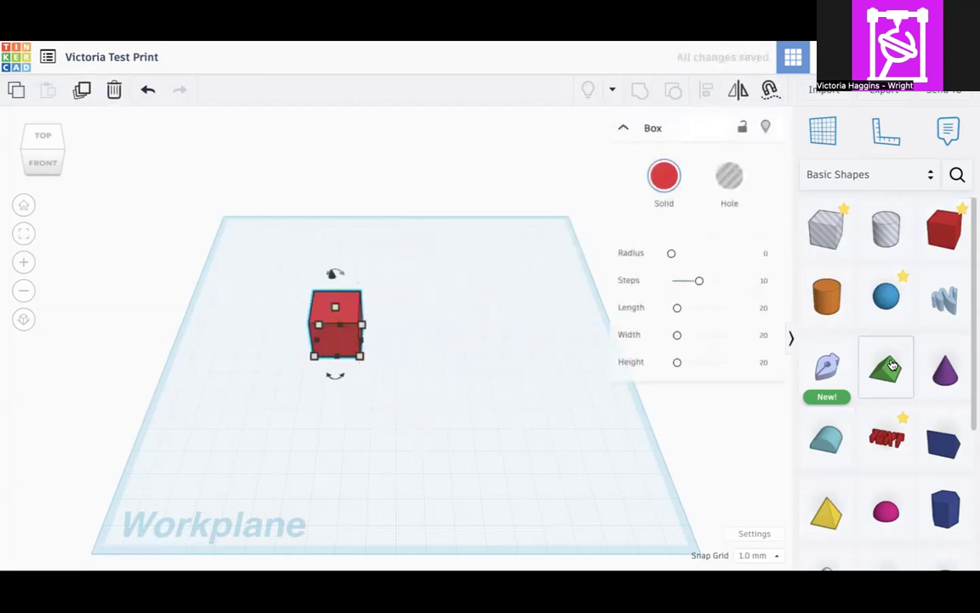
click(491, 544)
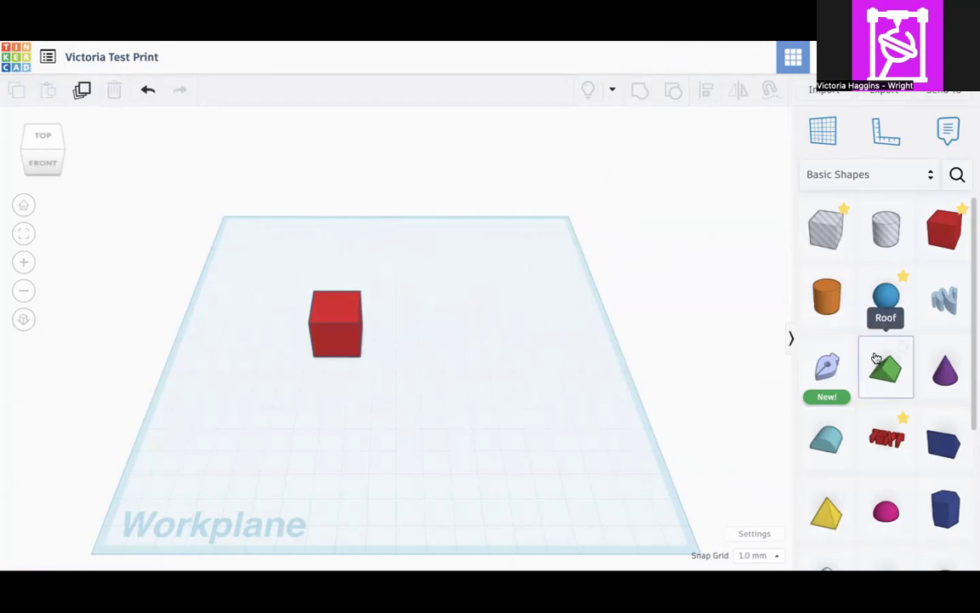
drag(874, 355, 337, 296)
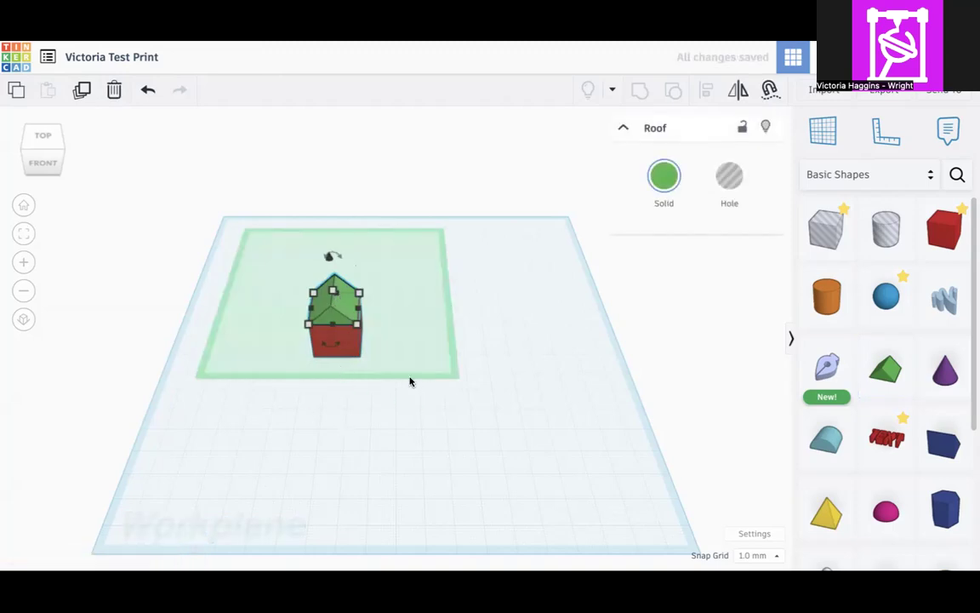
Examine the fit of the roof on the box from the front, from above and at an angle up close
scroll(354, 391, down, 4)
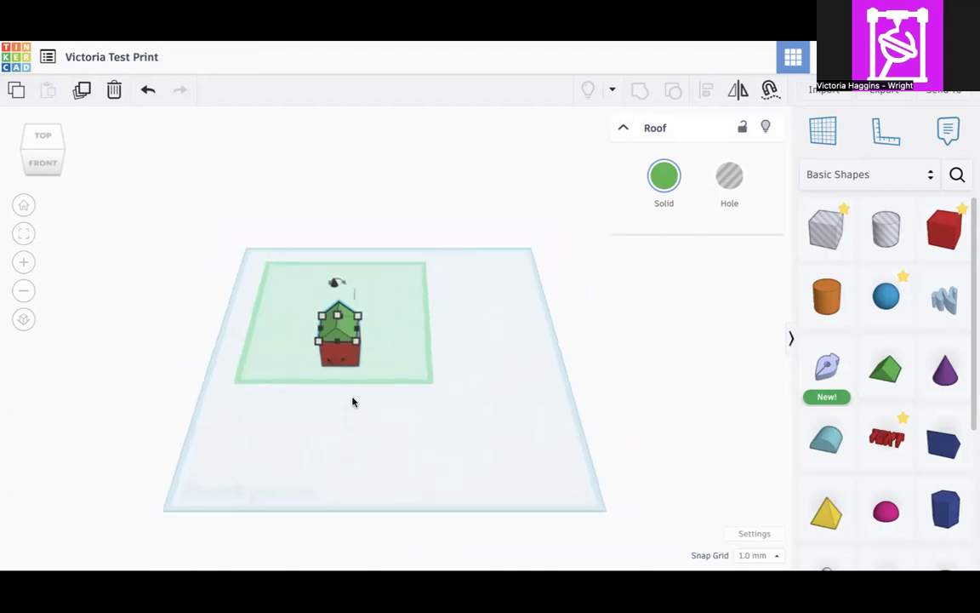
drag(39, 160, 44, 148)
click(44, 148)
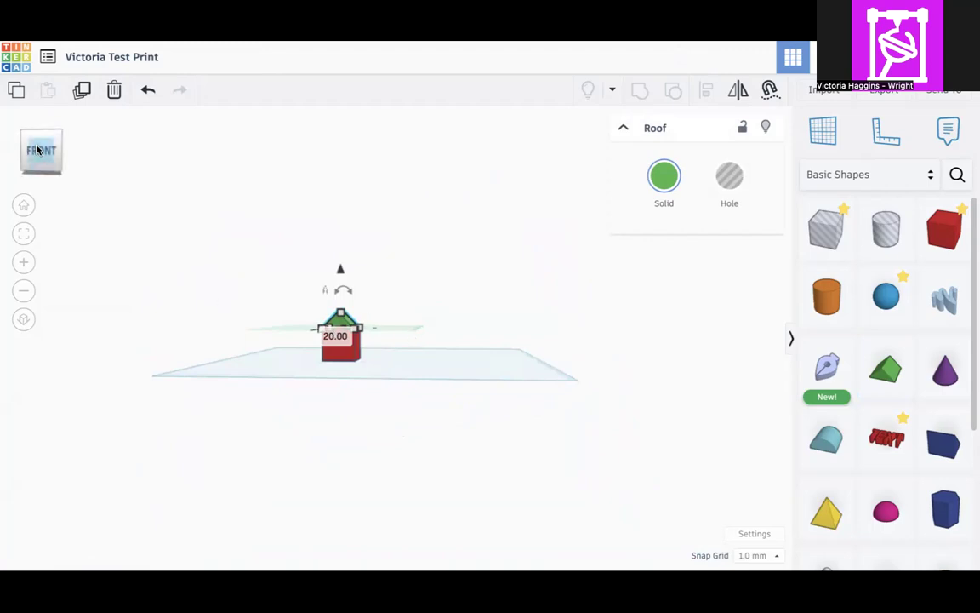
scroll(36, 147, up, 3)
scroll(486, 448, up, 5)
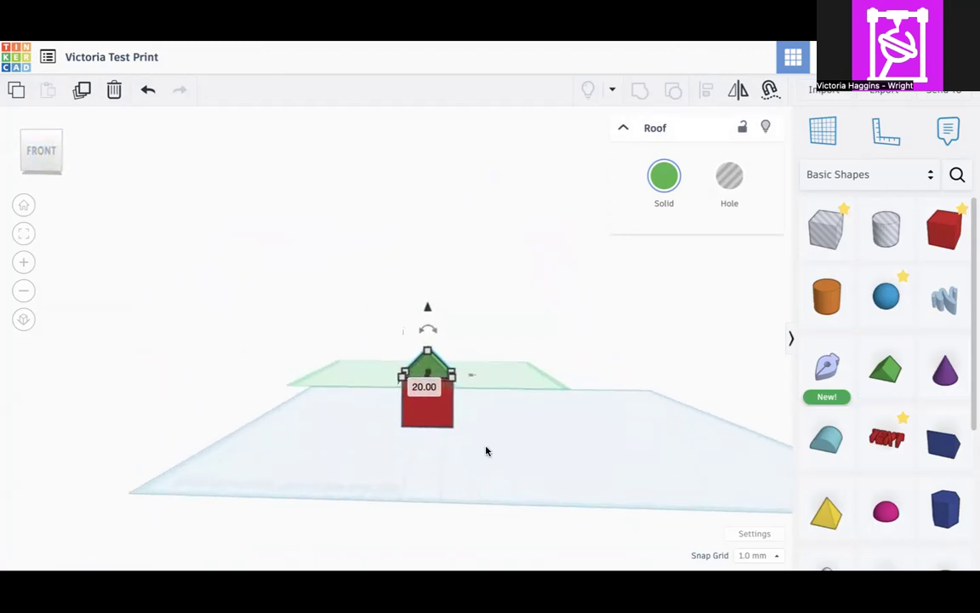
click(474, 257)
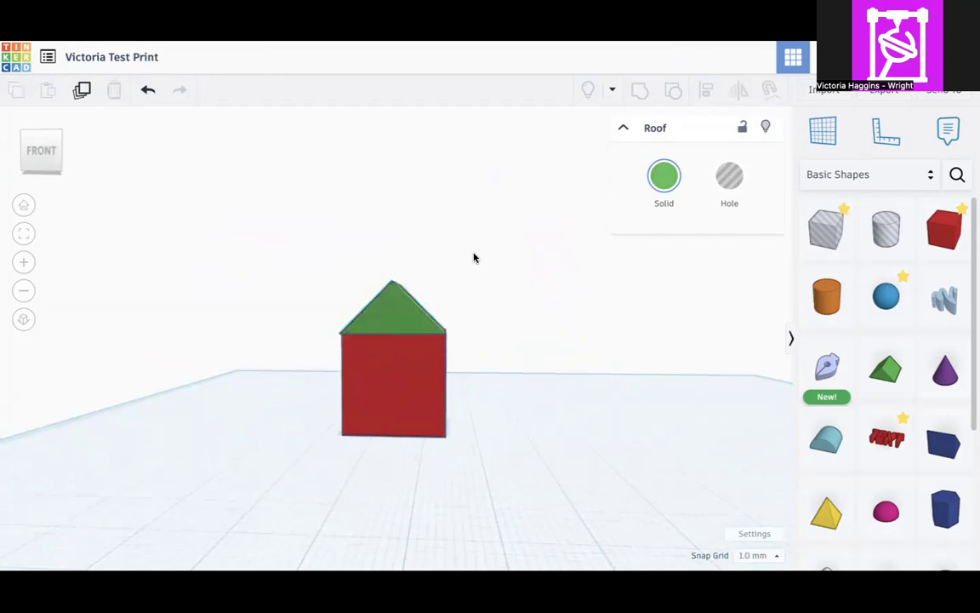
click(34, 165)
click(391, 336)
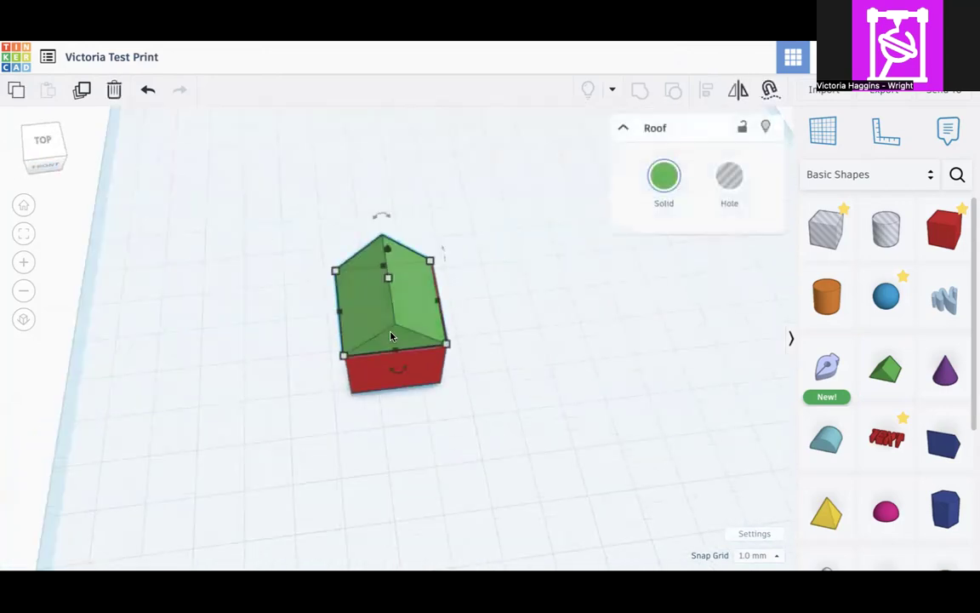
drag(39, 161, 78, 162)
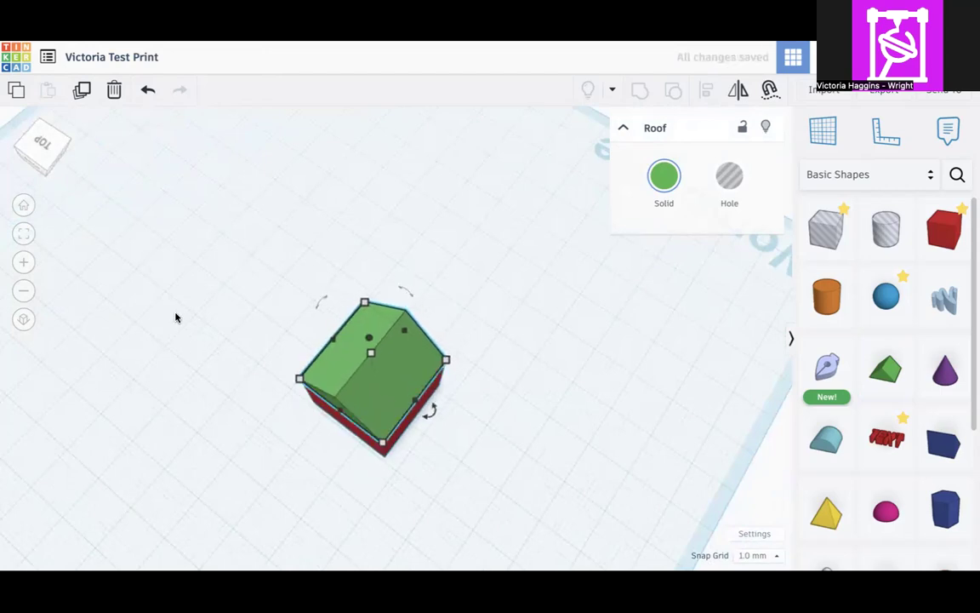
drag(53, 143, 120, 152)
scroll(443, 295, up, 5)
scroll(339, 361, down, 4)
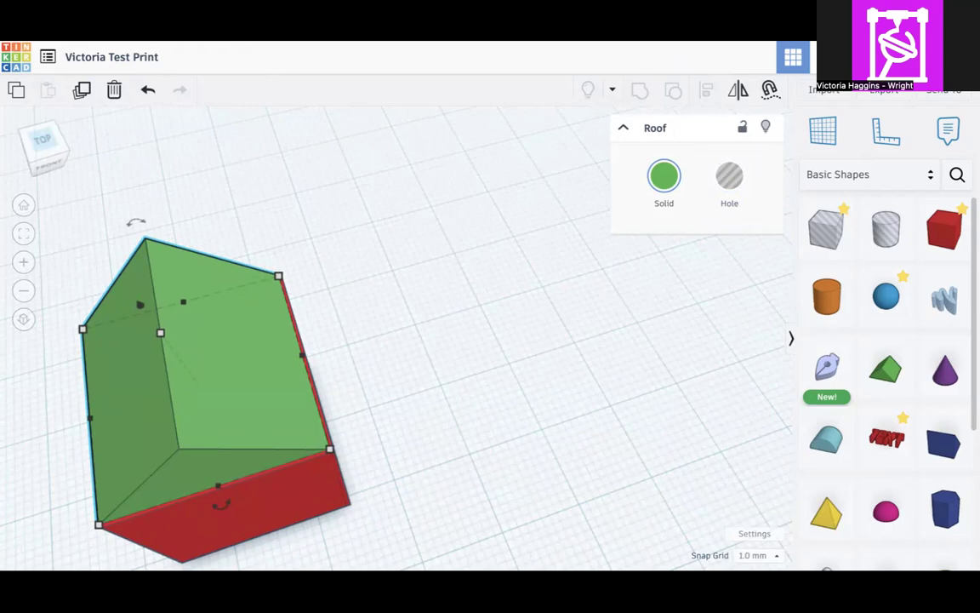
Select the roof and the box together and set their solid color to the medium blue preset
click(380, 433)
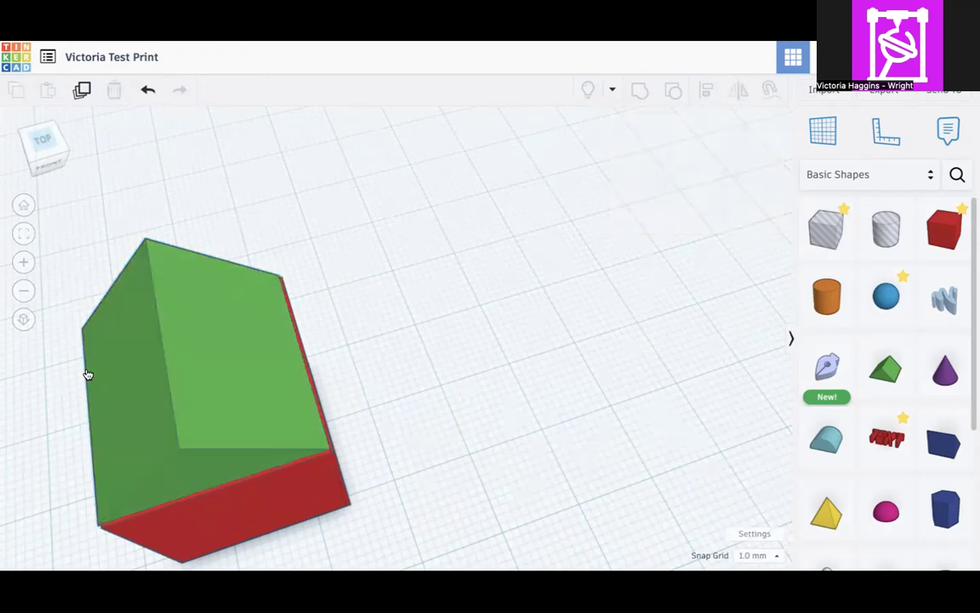
drag(52, 379, 377, 518)
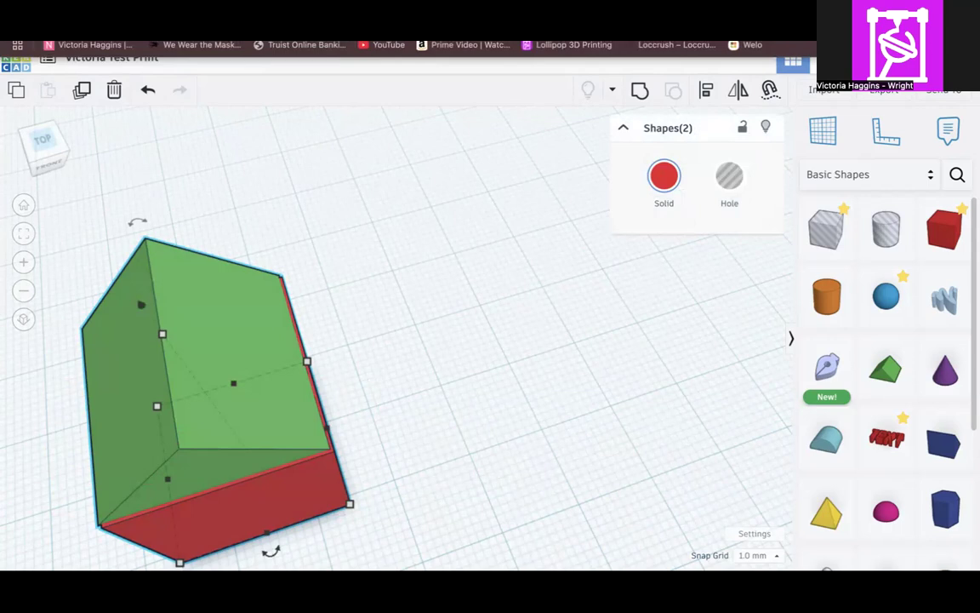
drag(633, 130, 721, 132)
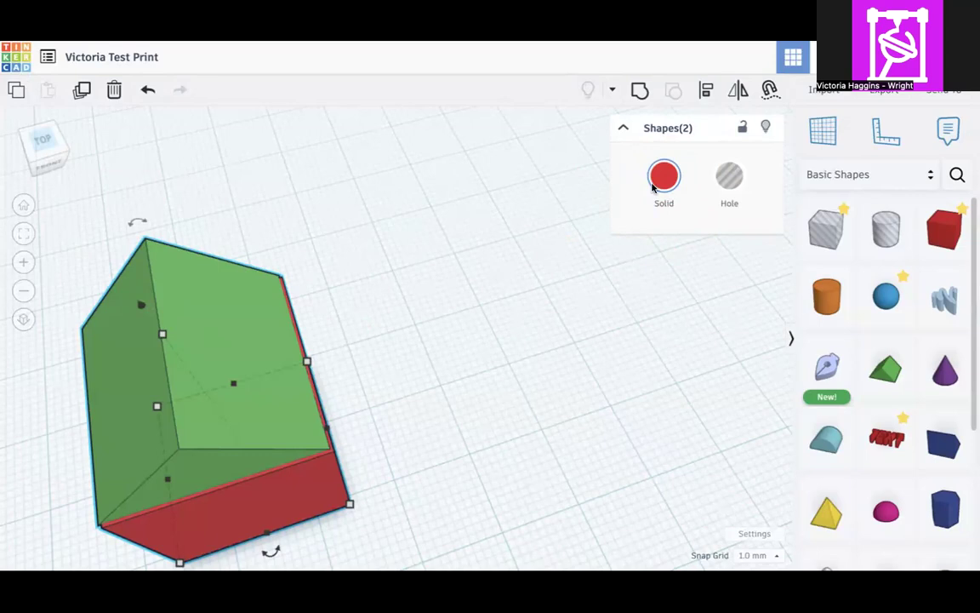
click(664, 179)
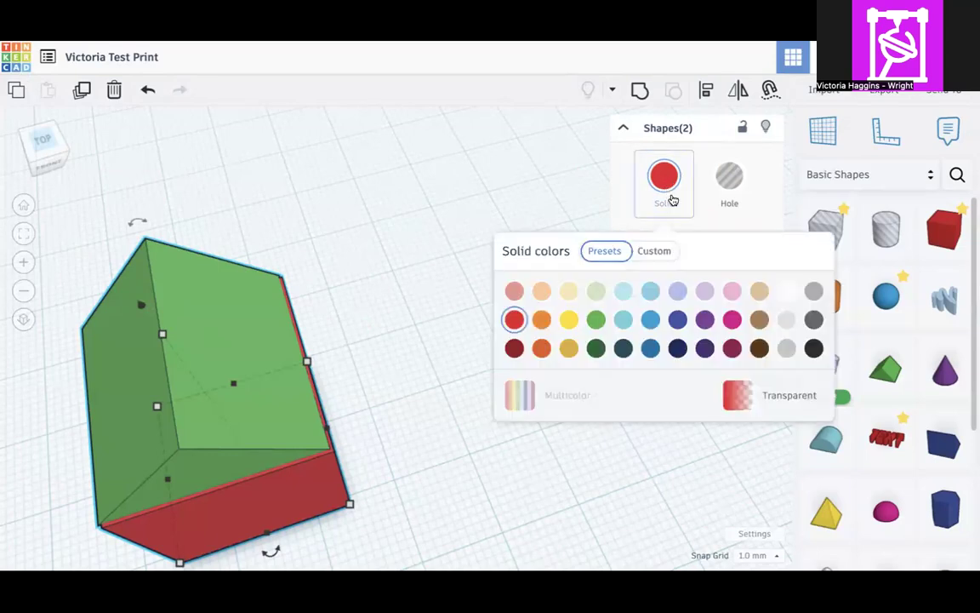
click(649, 317)
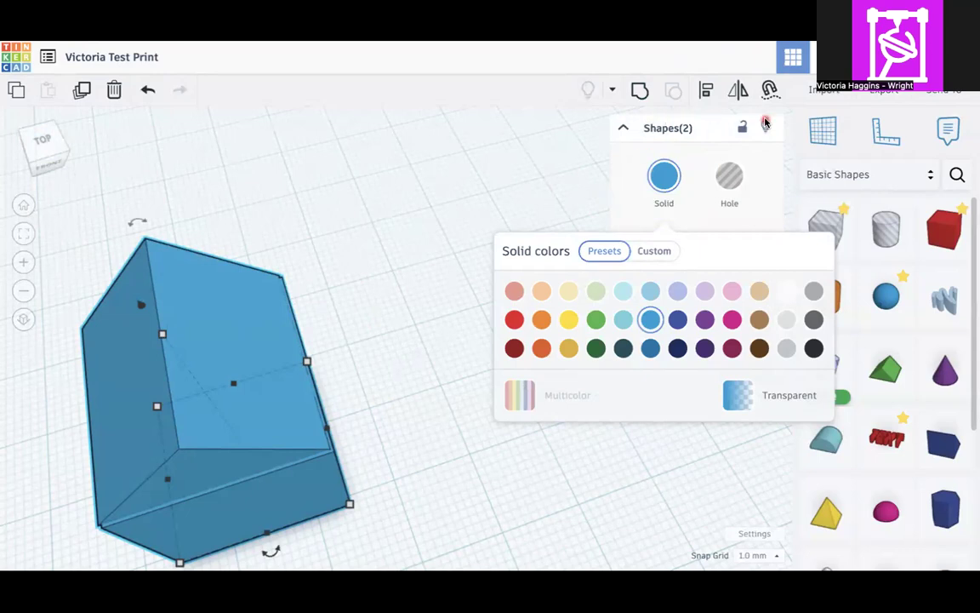
Align the roof and the box on their centers across the width of the house's front, then deselect them
click(708, 96)
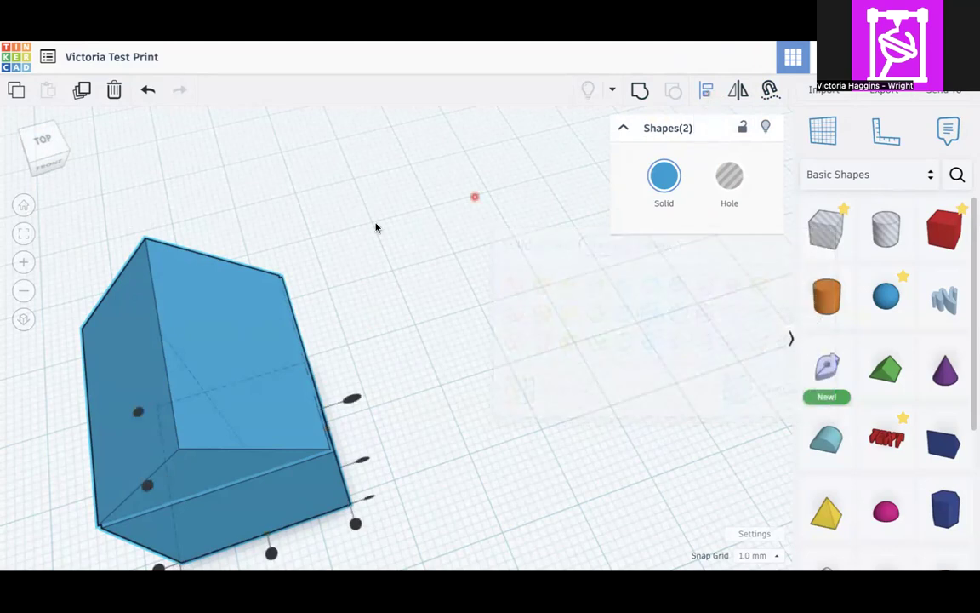
scroll(344, 347, down, 3)
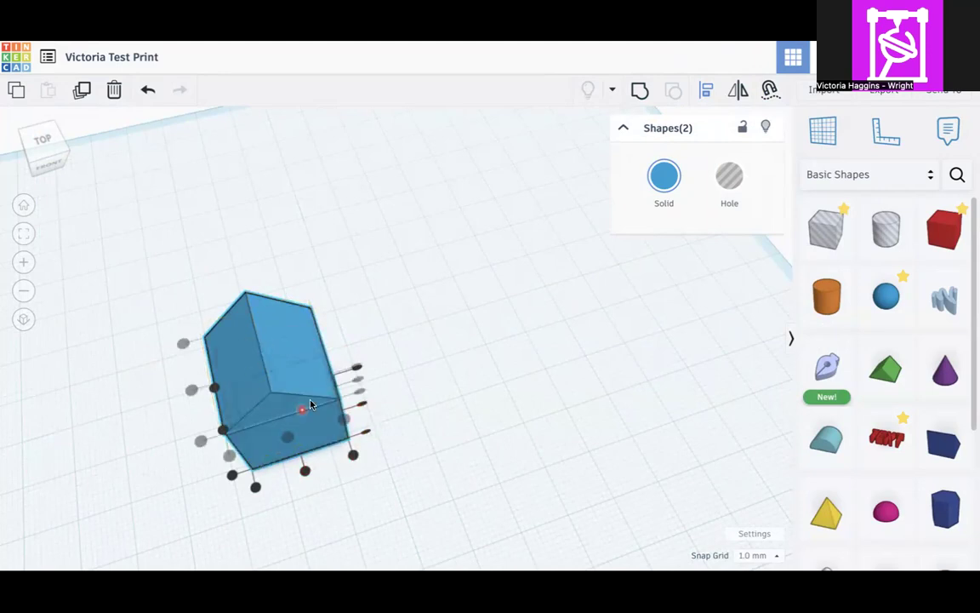
click(359, 371)
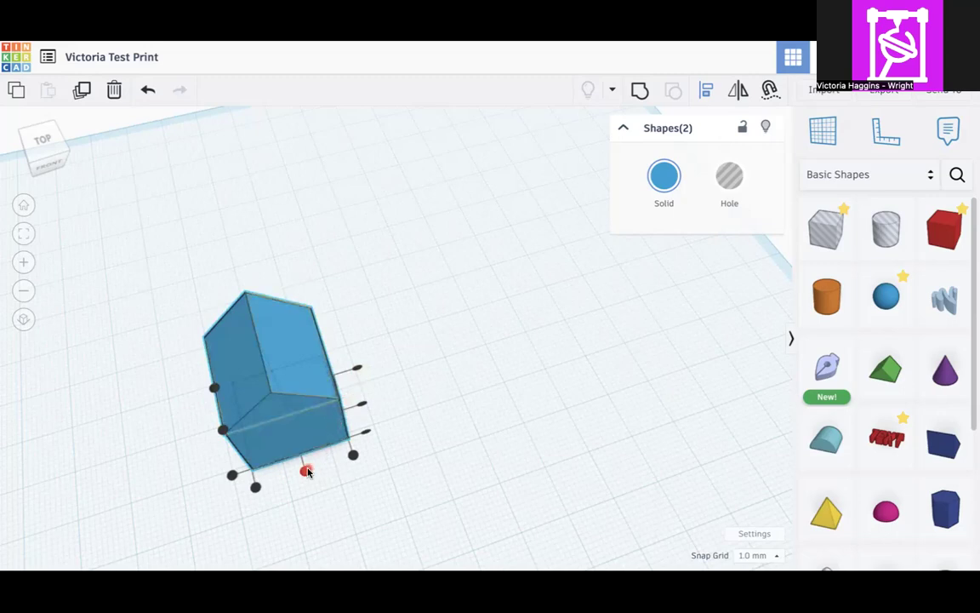
click(307, 473)
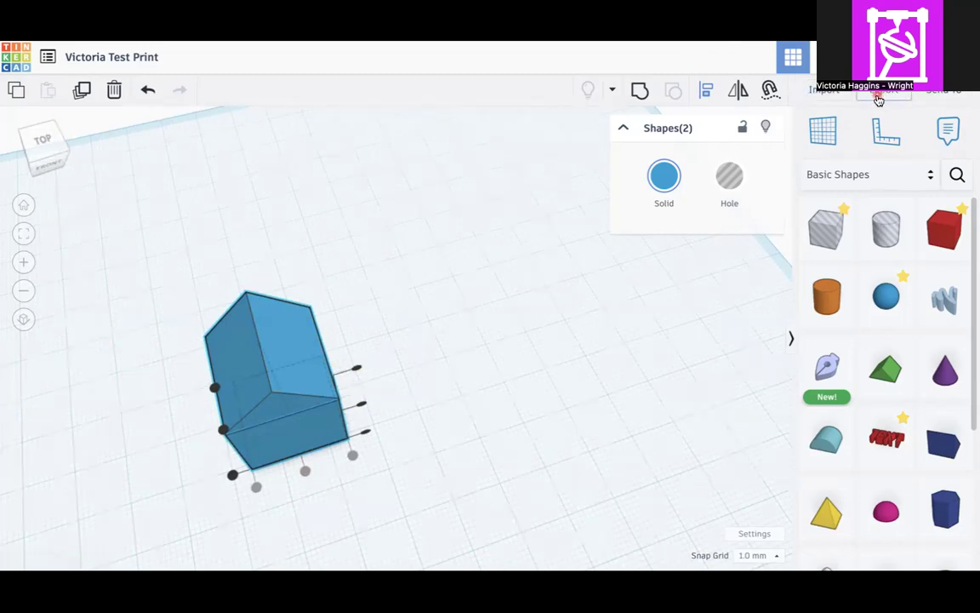
click(484, 364)
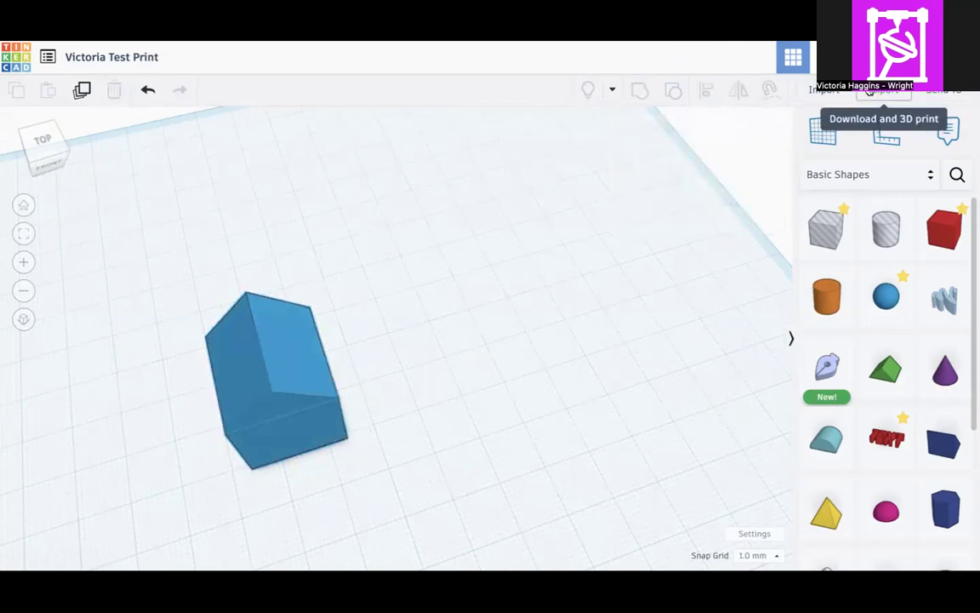
Export everything in the design for 3D printing as an STL file
click(869, 91)
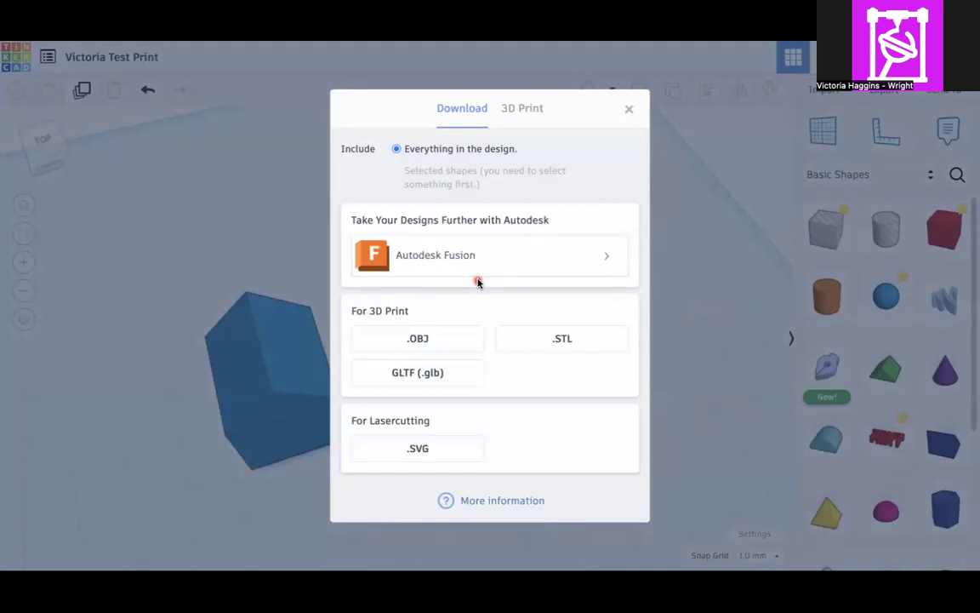
click(522, 339)
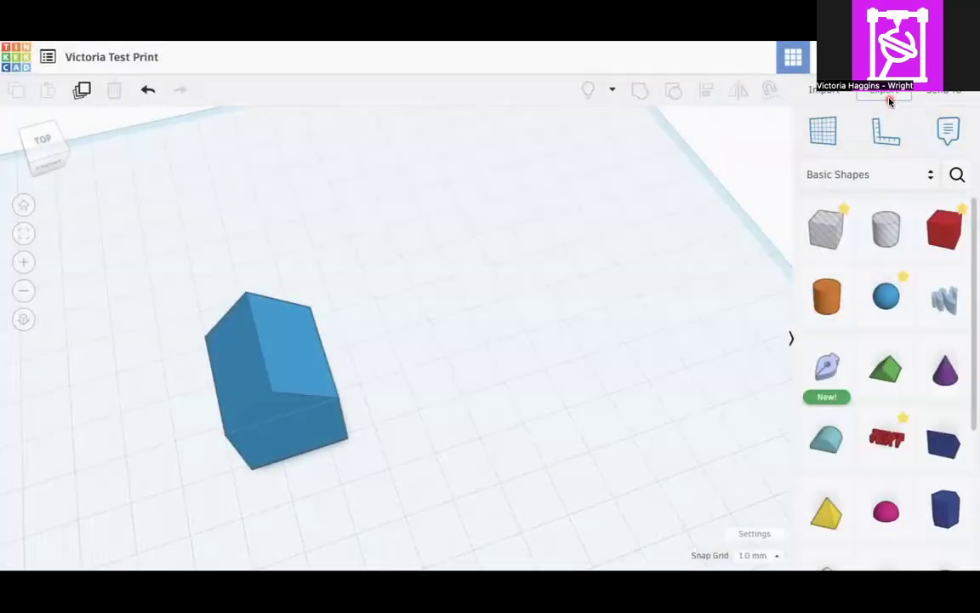
click(891, 99)
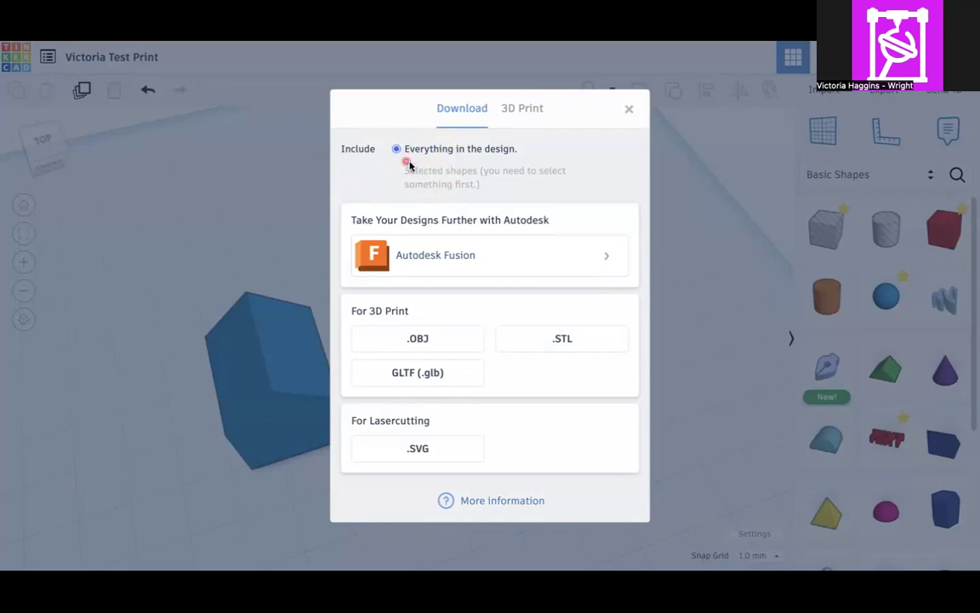
click(531, 350)
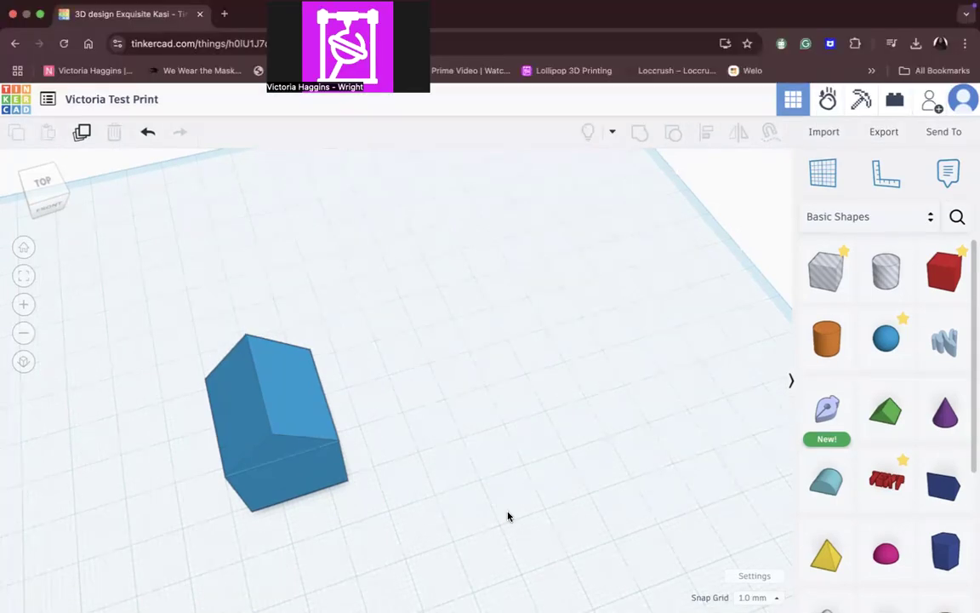
Load the downloaded STL file into PrusaSlicer and delete the duplicate house from the build plate
click(916, 44)
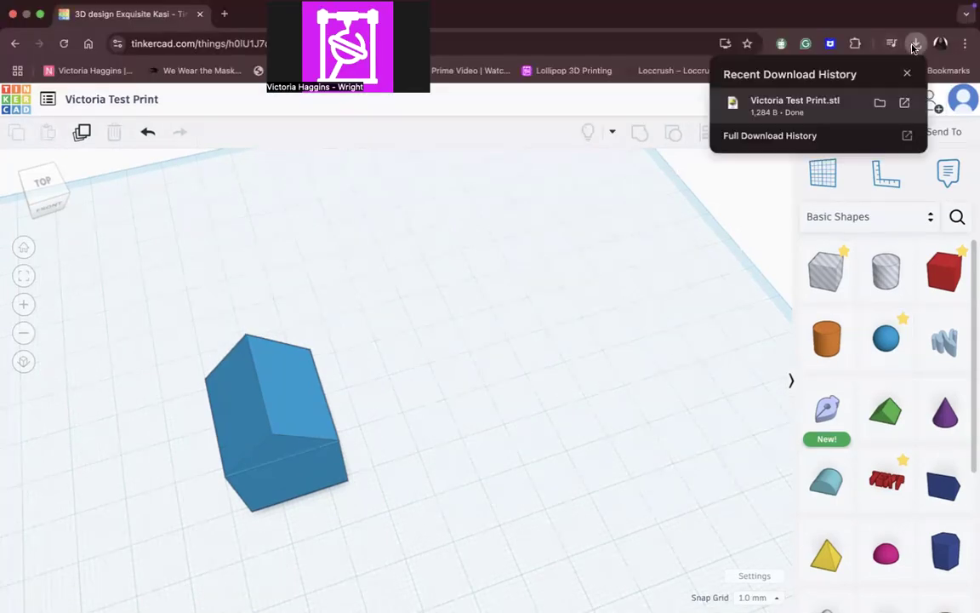
drag(4, 349, 253, 296)
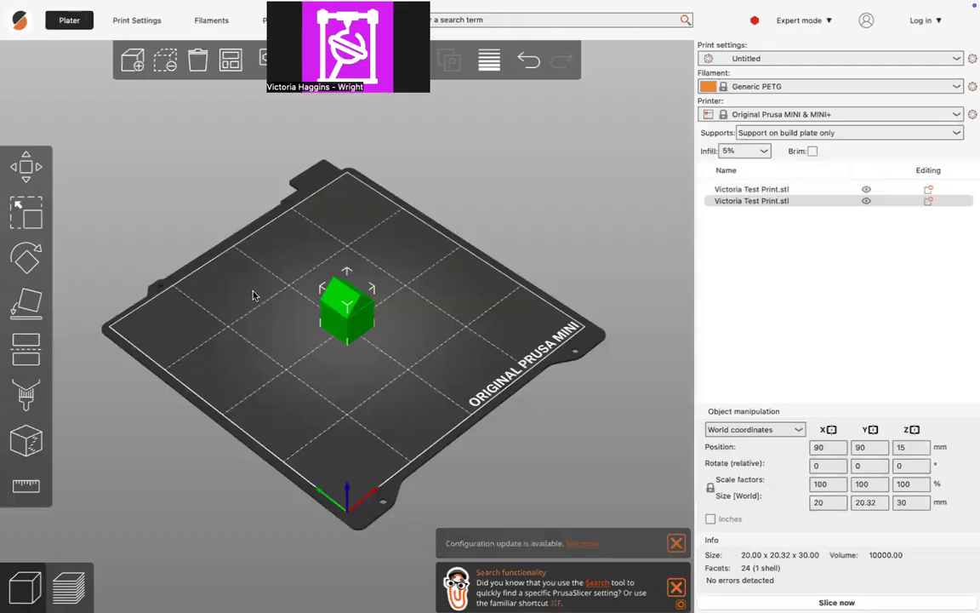
drag(344, 296, 241, 298)
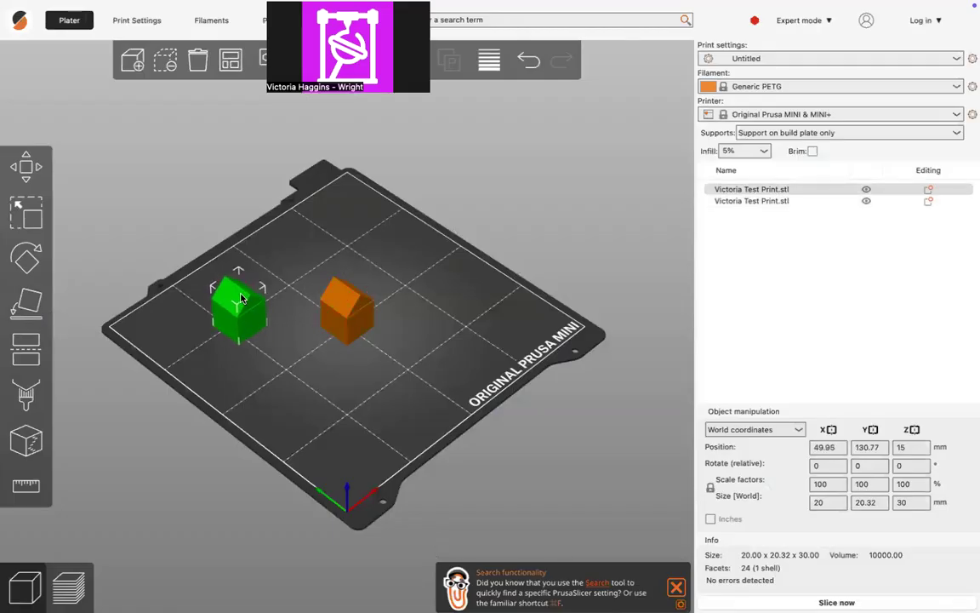
key(Delete)
Select the remaining house on the build plate and inspect it from several sides up close
click(346, 312)
drag(424, 426, 463, 373)
drag(443, 333, 457, 376)
scroll(336, 357, up, 5)
drag(338, 365, 338, 394)
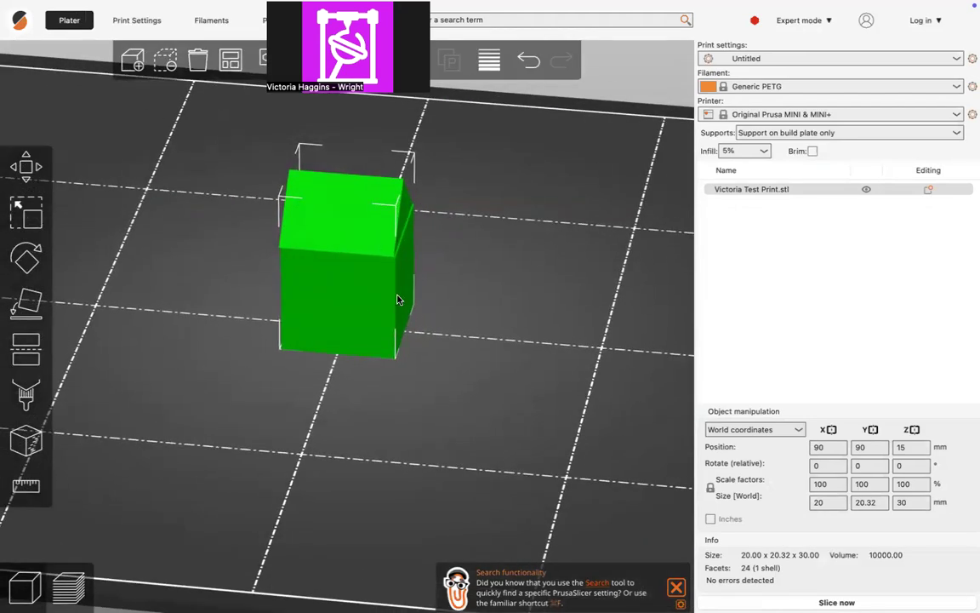
drag(124, 360, 170, 365)
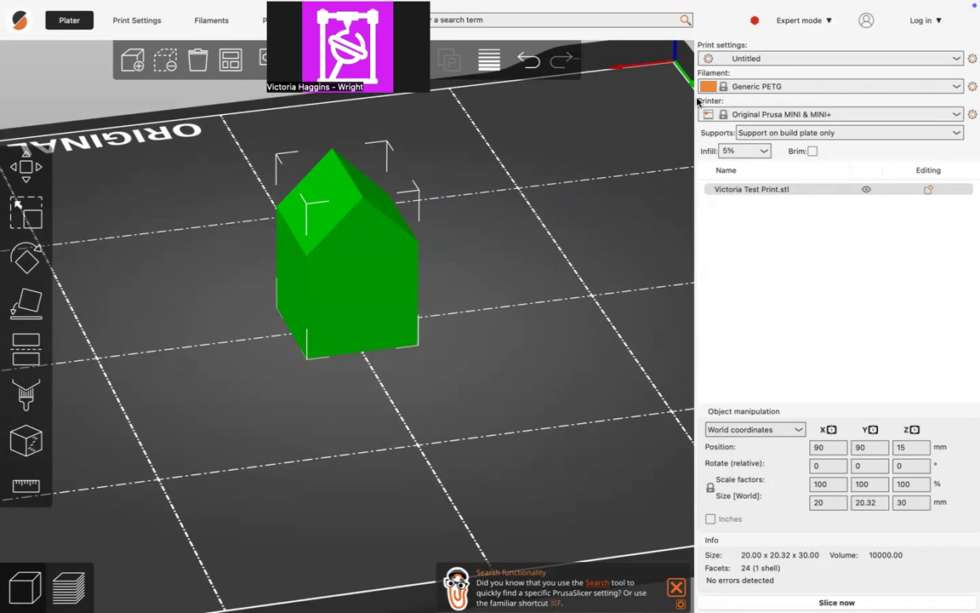
Set the filament to Prusa PLA and the print settings to the 0.25mm DRAFT preset
click(744, 89)
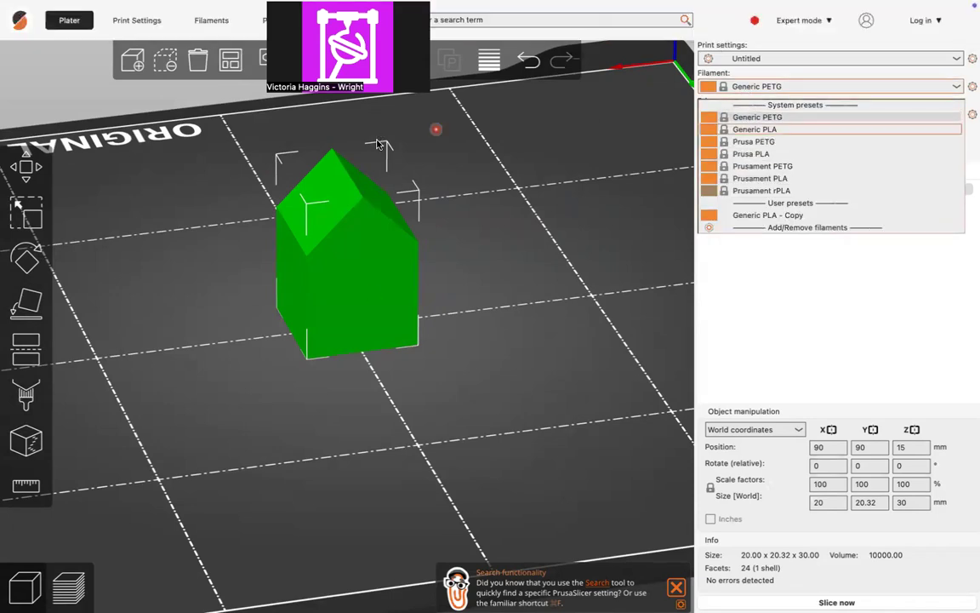
click(856, 154)
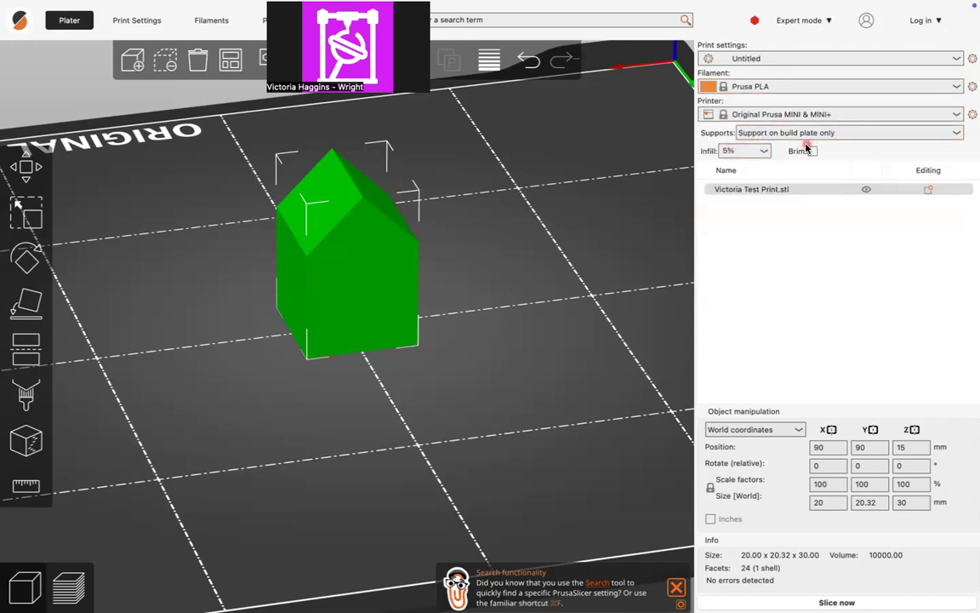
click(796, 60)
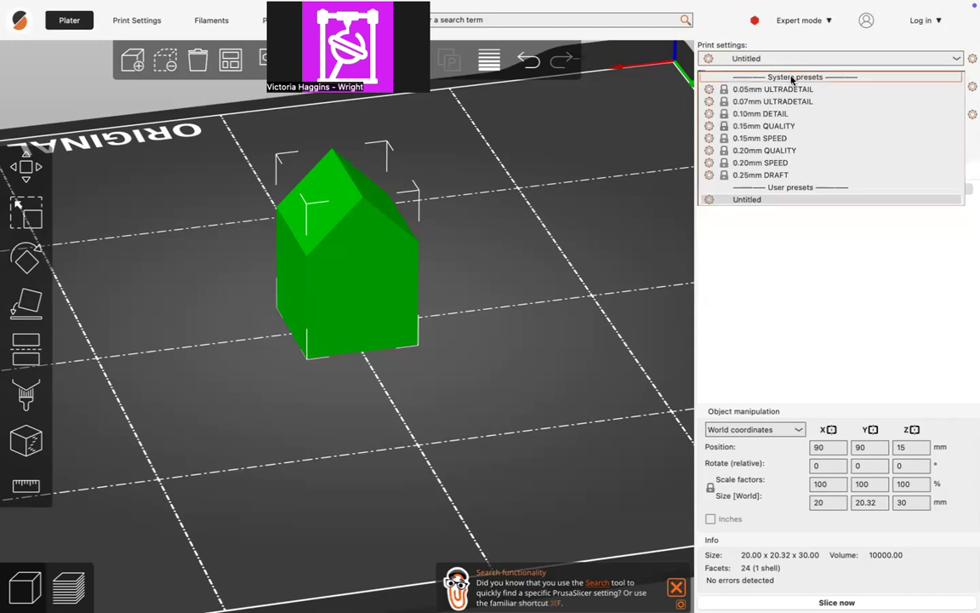
click(762, 175)
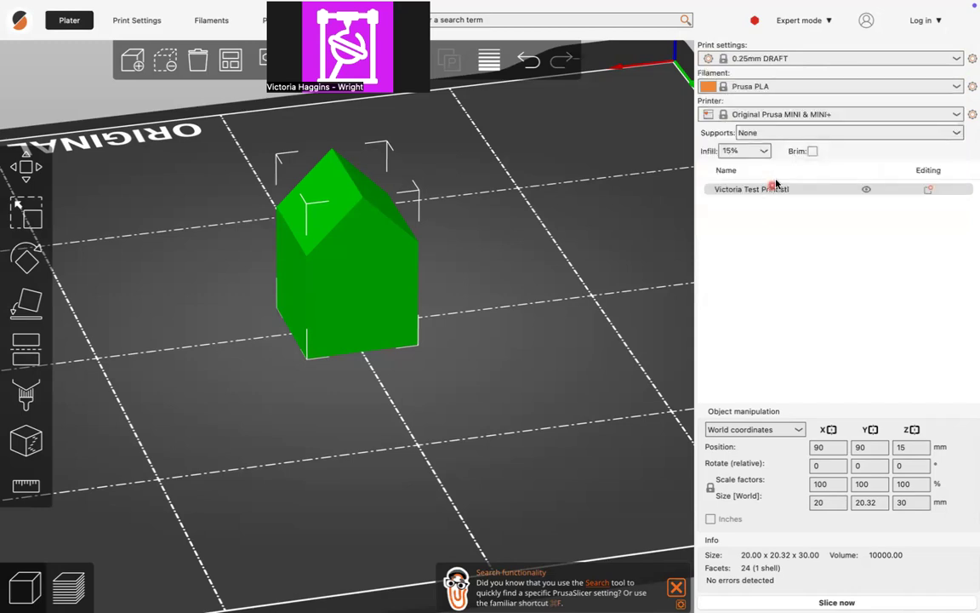
Try the Original Prusa MK4 Input Shaper 0.4 nozzle printer, view its build plate, and return to the Original Prusa MINI & MINI+
click(821, 116)
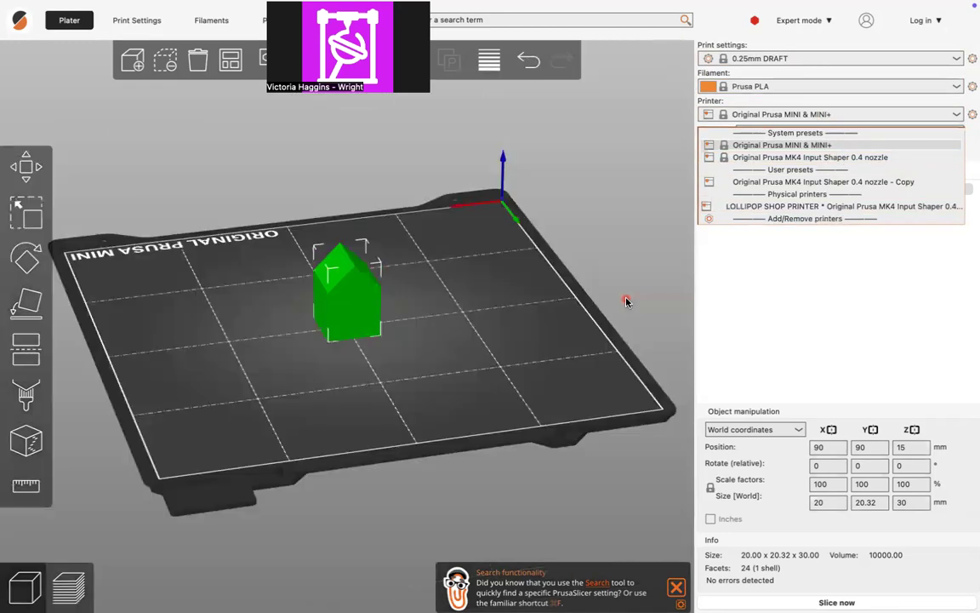
click(830, 158)
drag(276, 425, 302, 400)
click(768, 115)
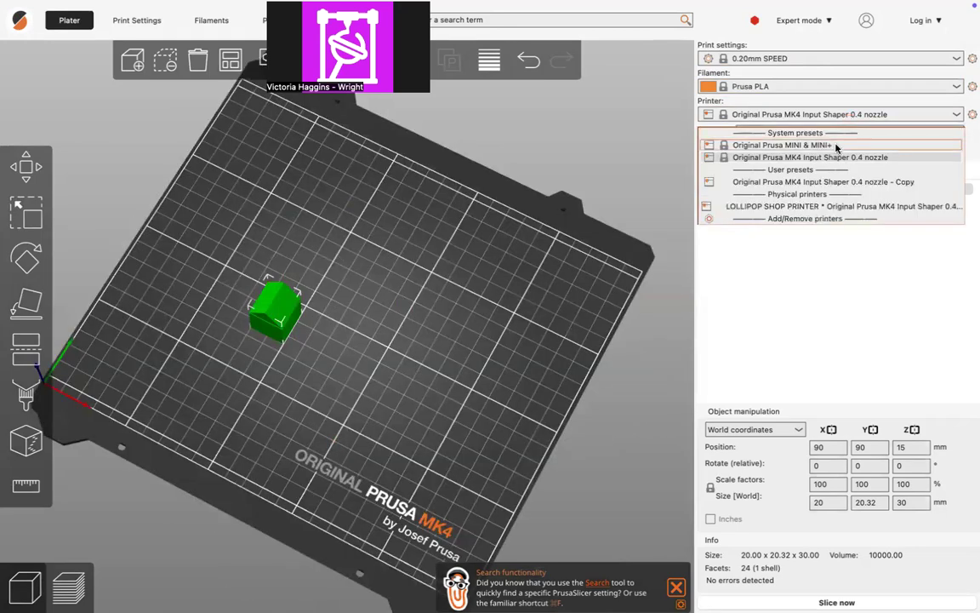
click(836, 147)
Set the printer to Original Prusa MK4 Input Shaper 0.4 nozzle
click(838, 134)
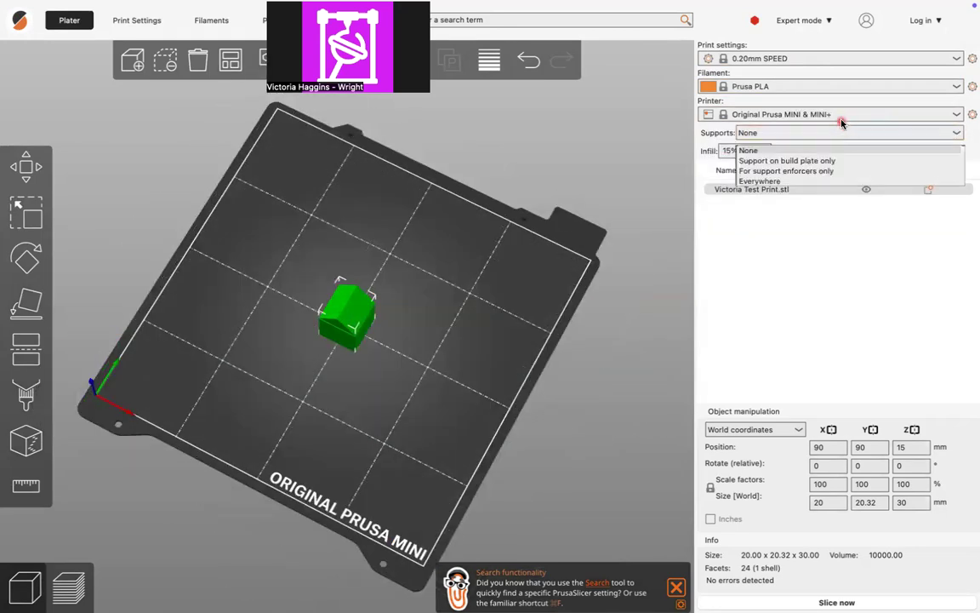
click(840, 118)
click(809, 158)
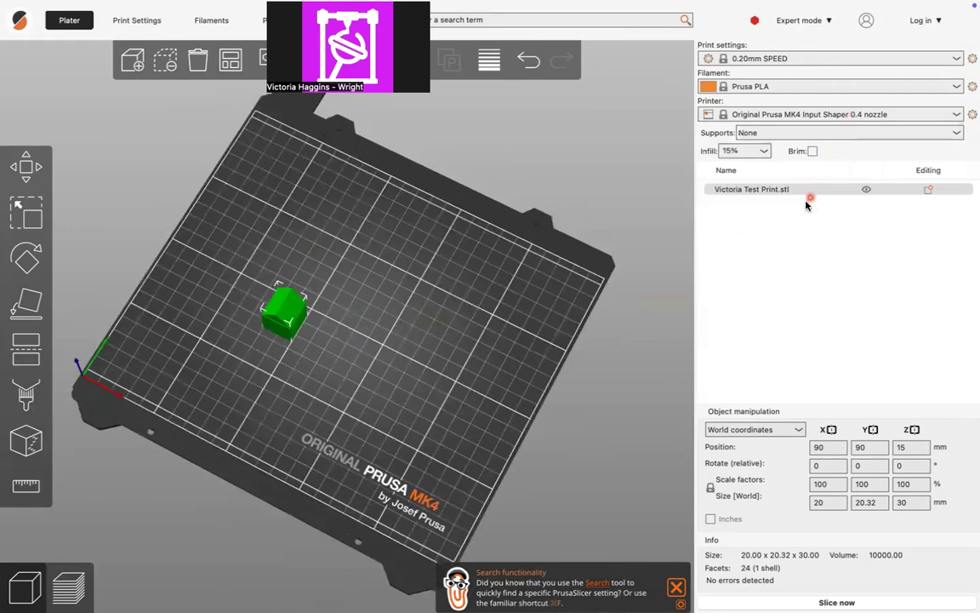
Review the supports and infill options, keep them at None and 15%, and slice the house
click(801, 135)
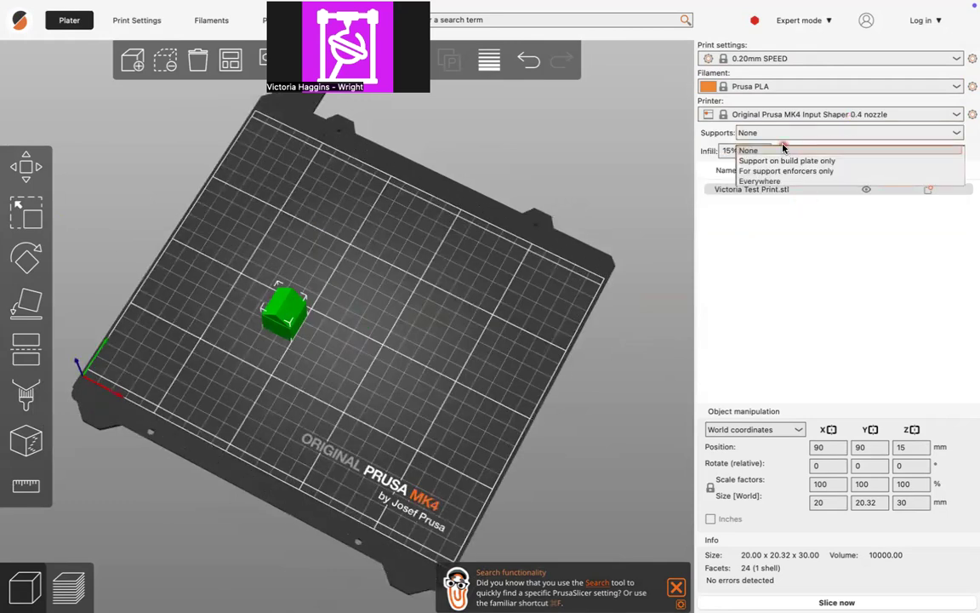
click(755, 139)
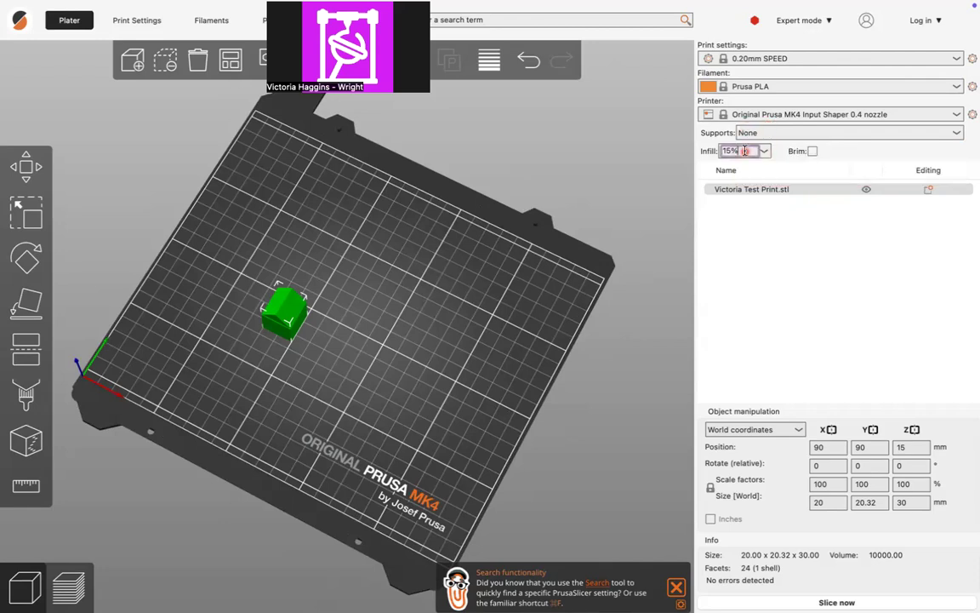
click(765, 152)
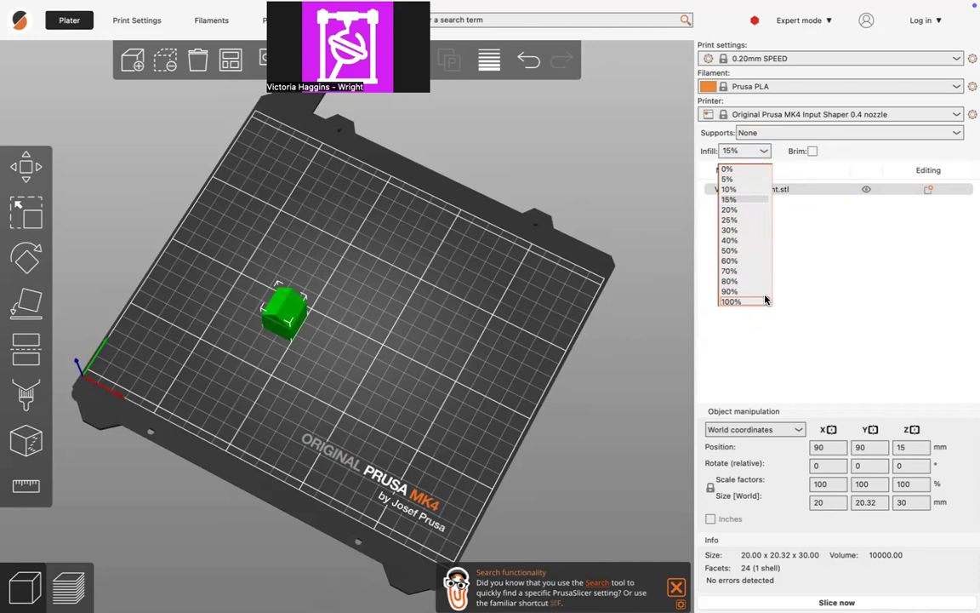
click(821, 305)
click(819, 293)
click(855, 128)
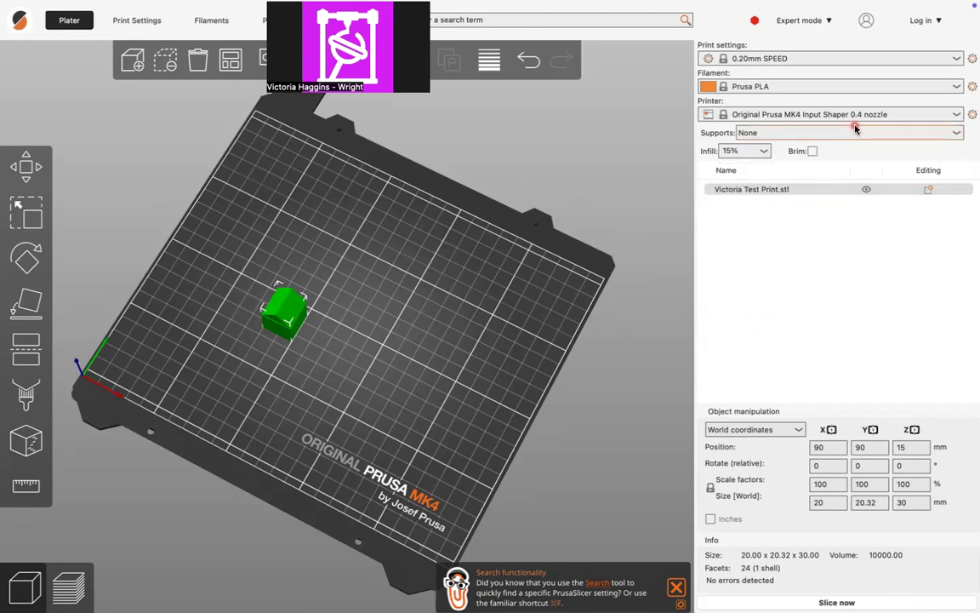
click(785, 604)
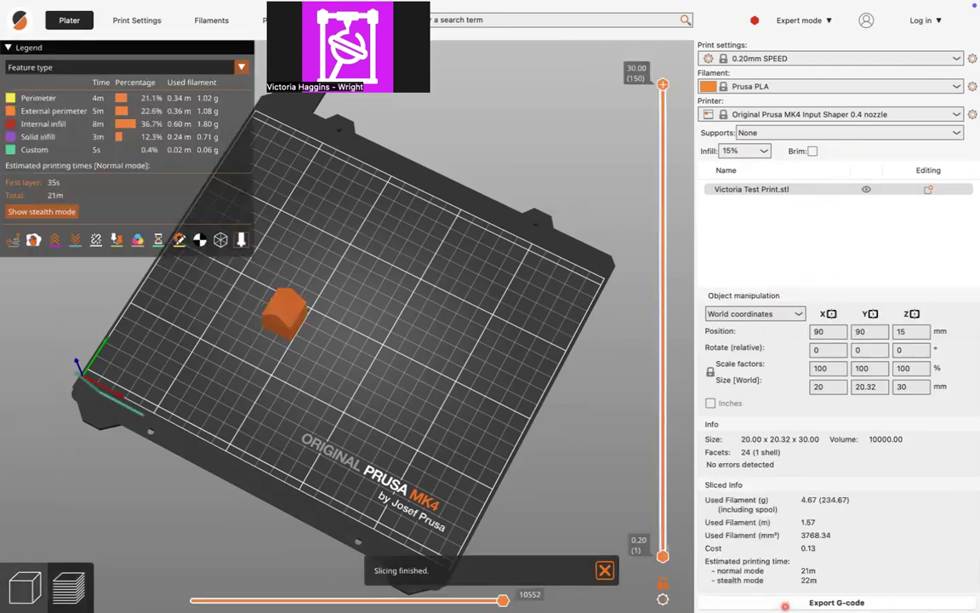